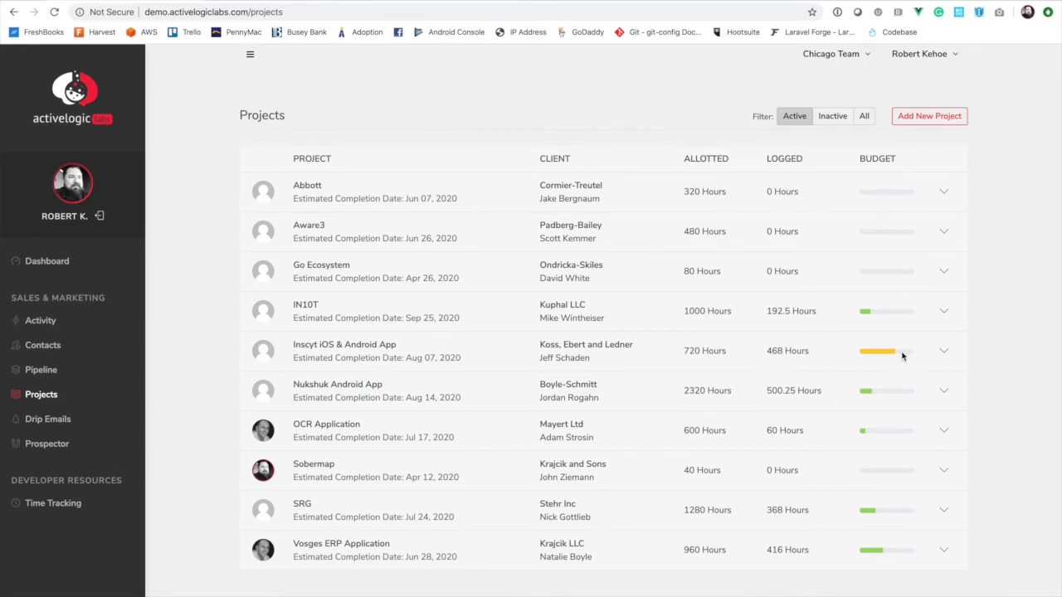
# Open the Time Logs for the Sobermap project from a project row's action menu
pyautogui.click(944, 353)
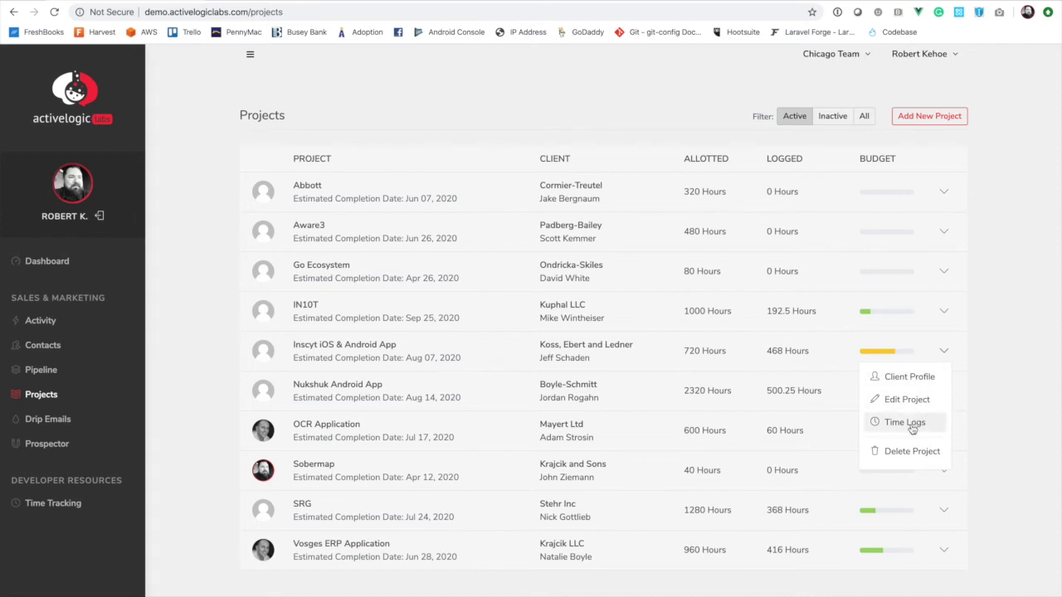
pyautogui.click(990, 420)
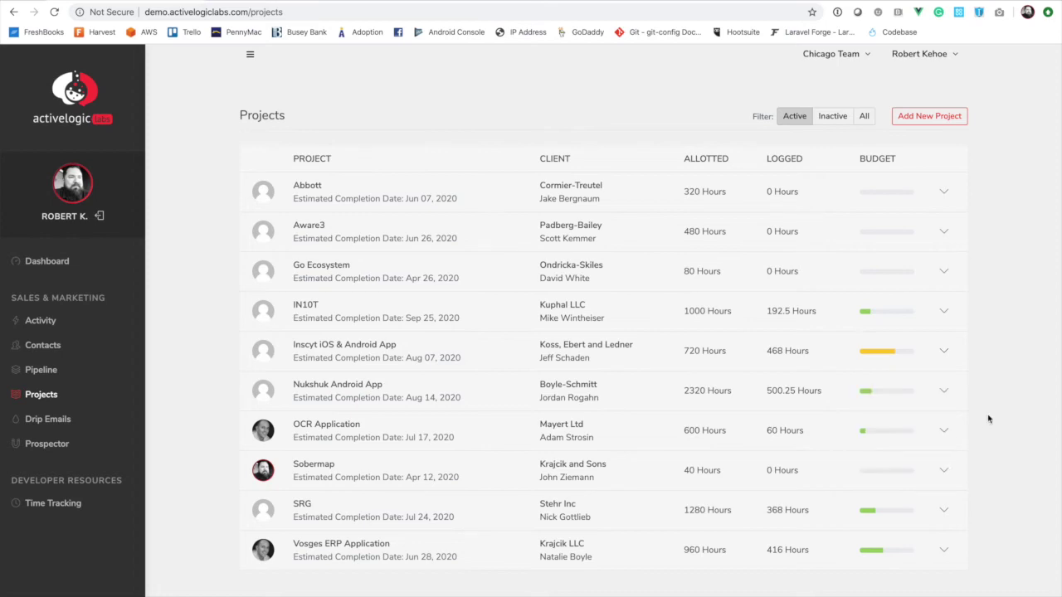
pyautogui.click(943, 393)
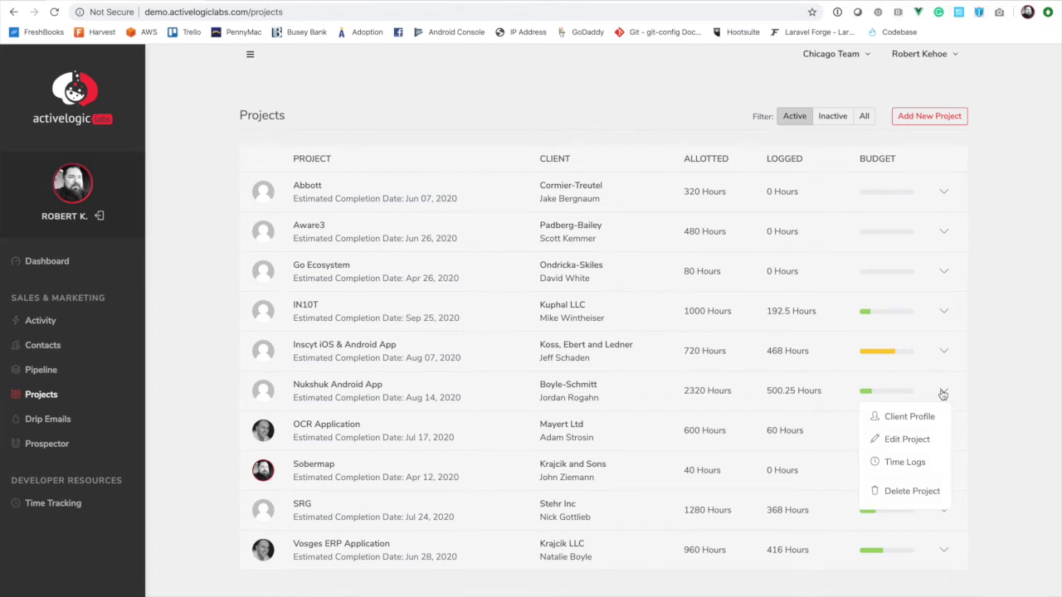
pyautogui.click(927, 472)
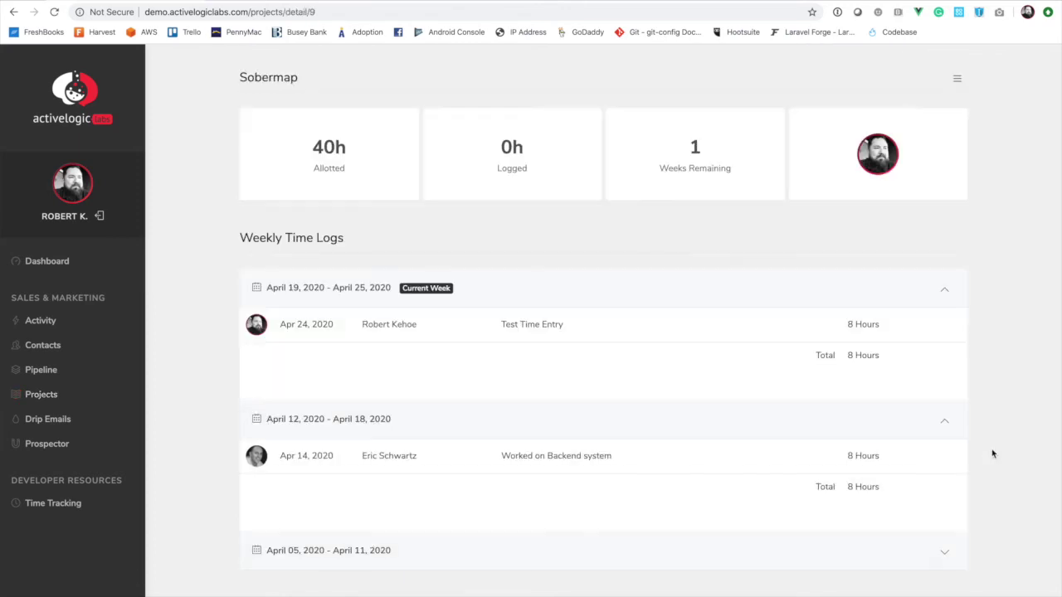
# Expand the April 05–11 week's time entries, then collapse them again
pyautogui.moveTo(500, 323); pyautogui.dragTo(566, 325)
pyautogui.click(598, 339)
pyautogui.scroll(1, 656, 351)
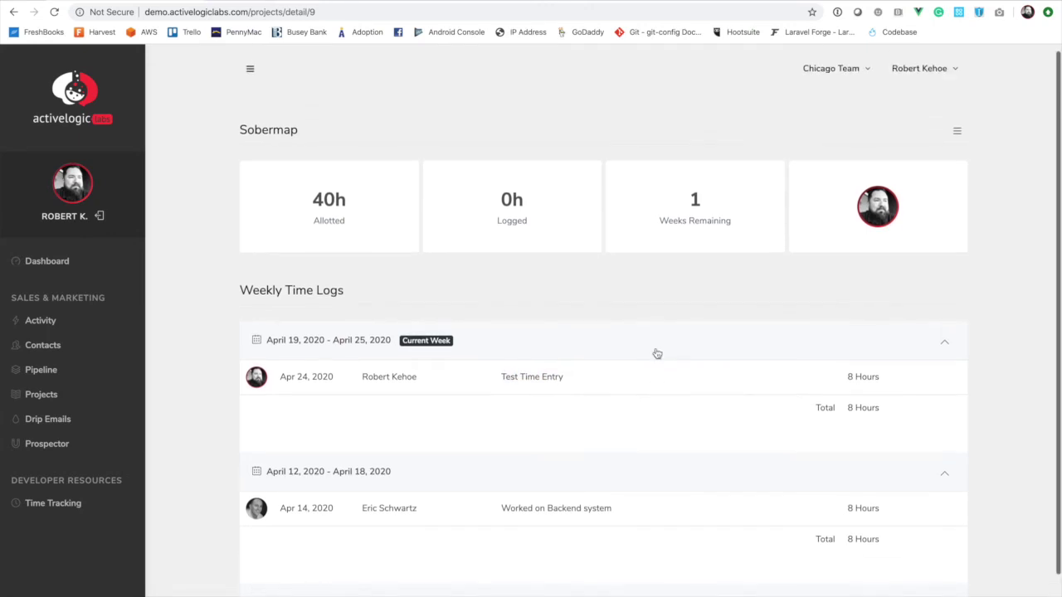
pyautogui.scroll(-1, 539, 381)
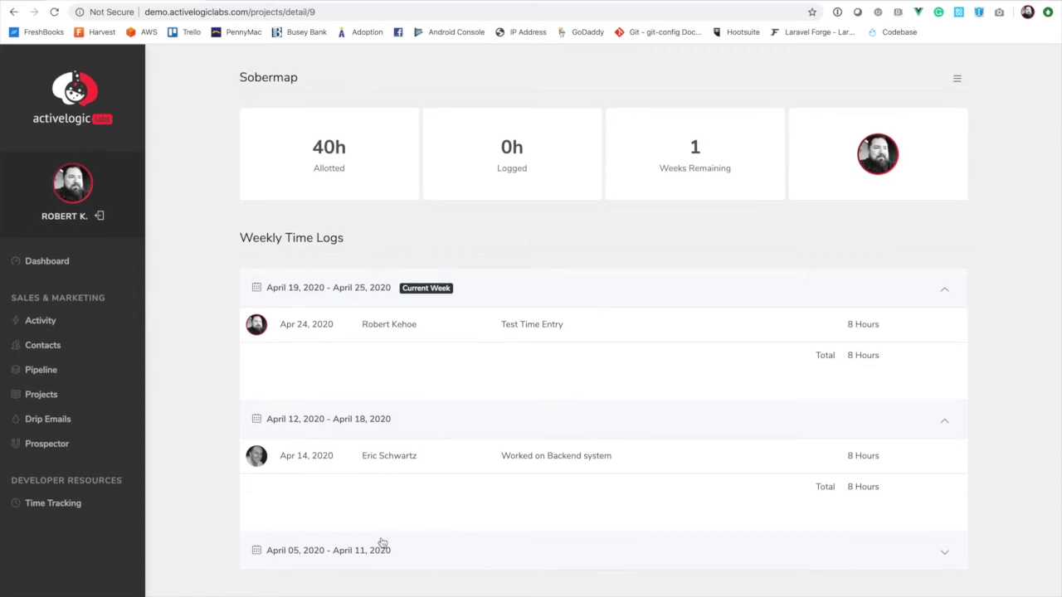
pyautogui.click(398, 559)
pyautogui.scroll(-2, 464, 551)
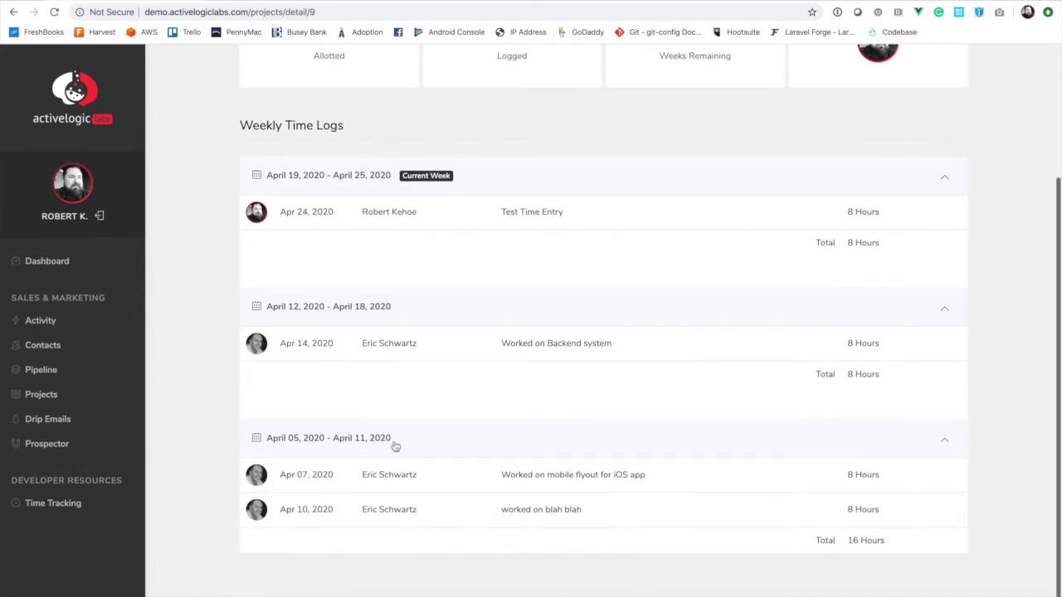
pyautogui.click(393, 444)
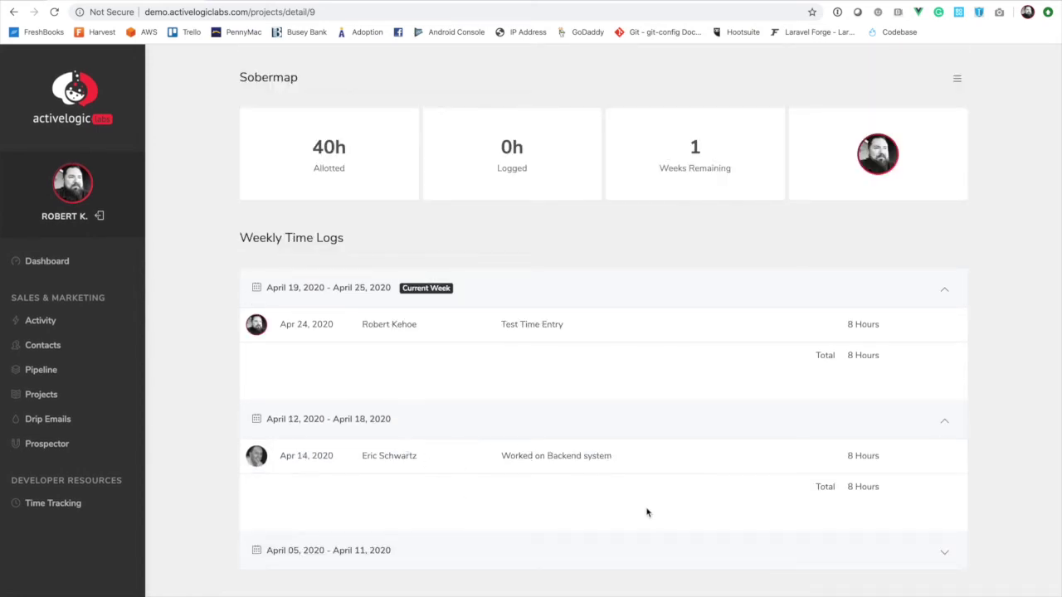
pyautogui.scroll(1, 647, 510)
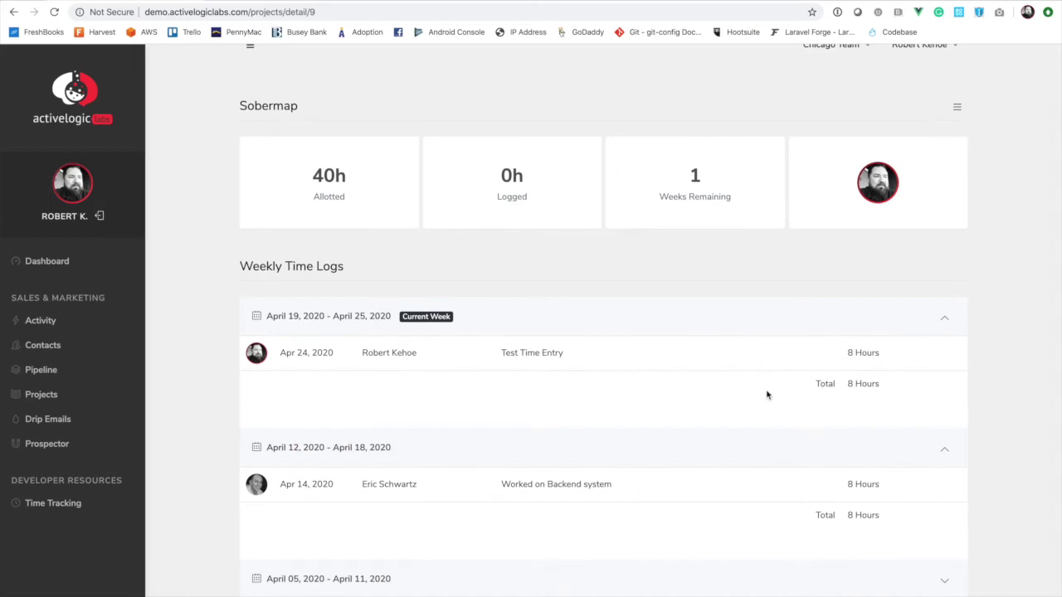
pyautogui.scroll(1, 733, 327)
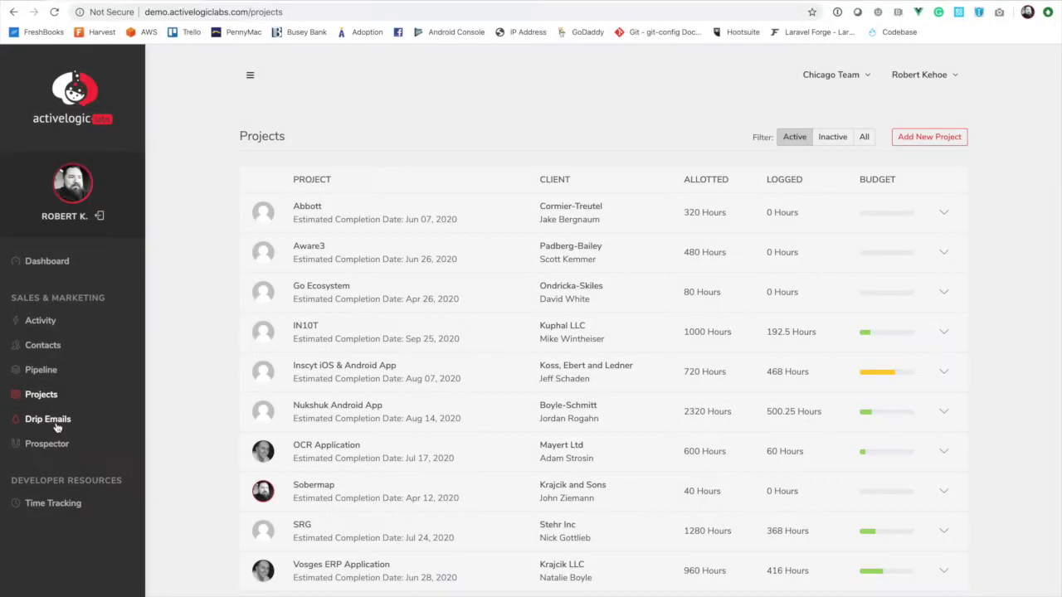
# On the Drip Emails page, open the Campaign Information form for the first campaign
pyautogui.click(52, 423)
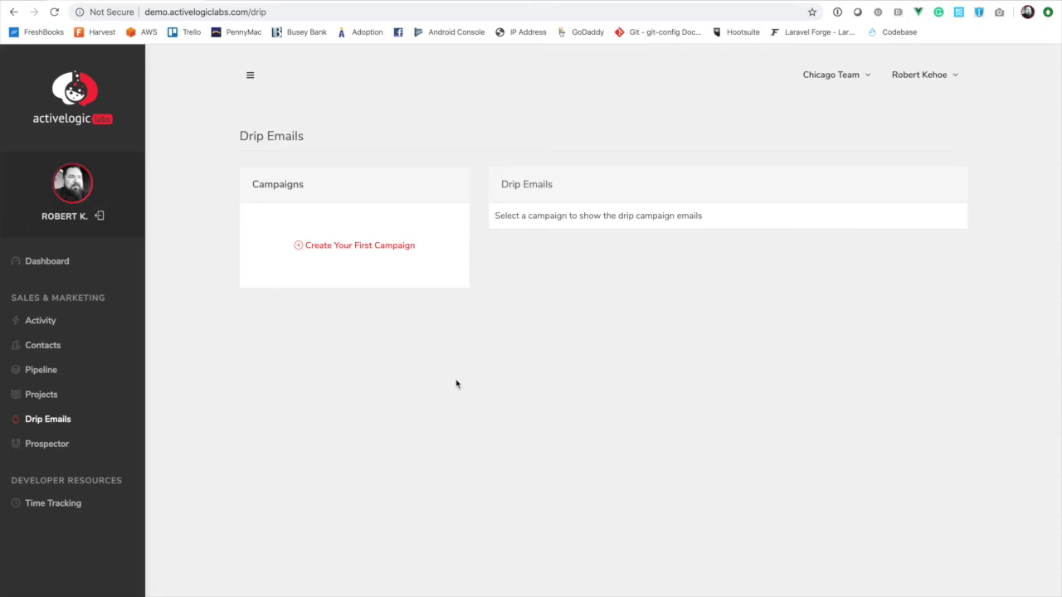
pyautogui.click(368, 247)
pyautogui.click(666, 227)
pyautogui.click(352, 246)
# Save a campaign named 'Test campaign' with a 90-day send delay and automatic restart
pyautogui.click(427, 285)
pyautogui.write('Te')
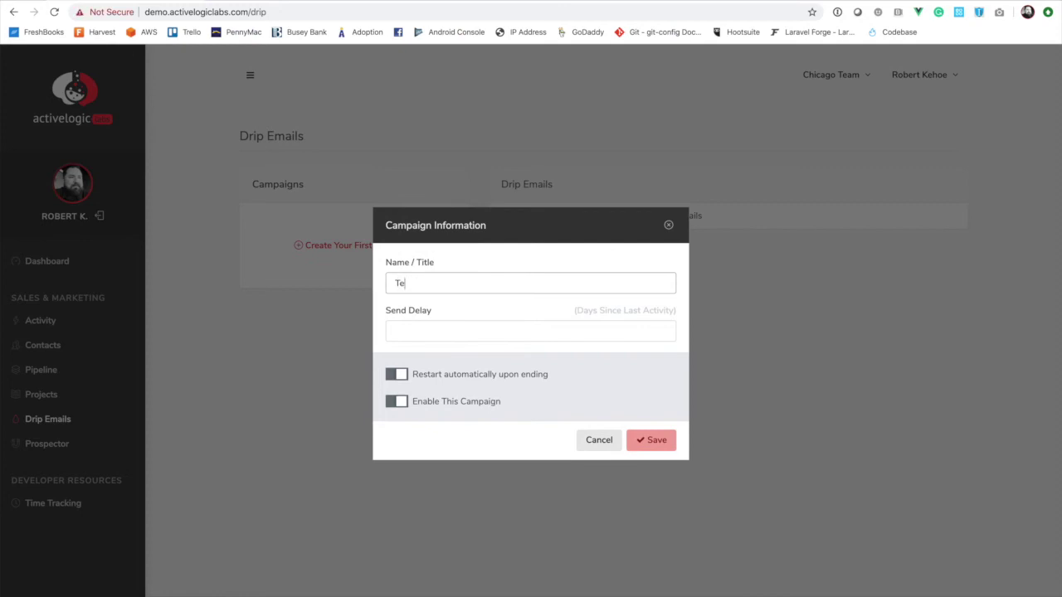
pyautogui.write('st campaign')
pyautogui.click(406, 336)
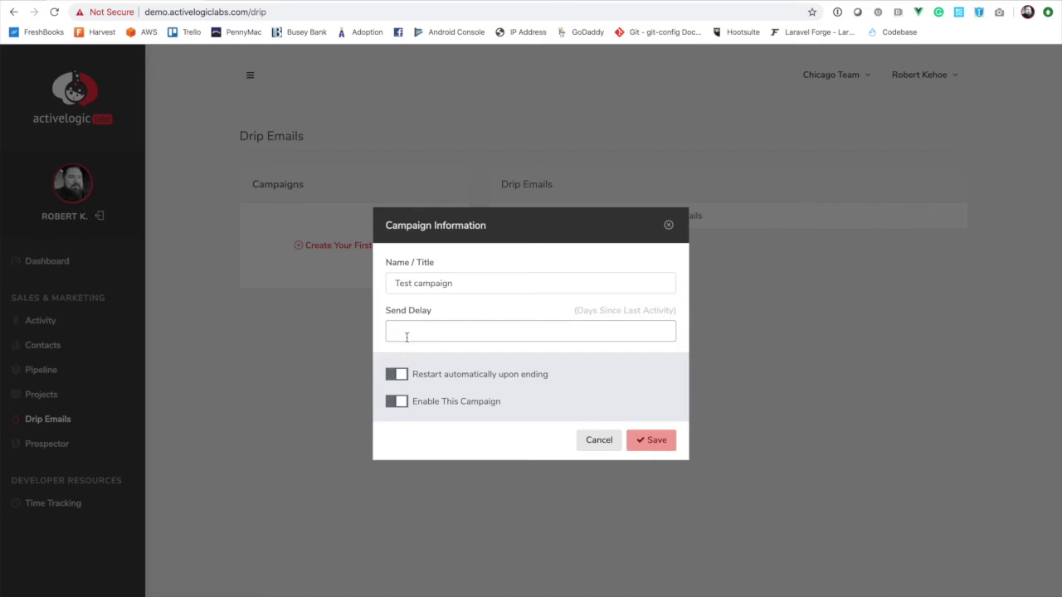
pyautogui.click(406, 337)
pyautogui.write('90')
pyautogui.click(394, 378)
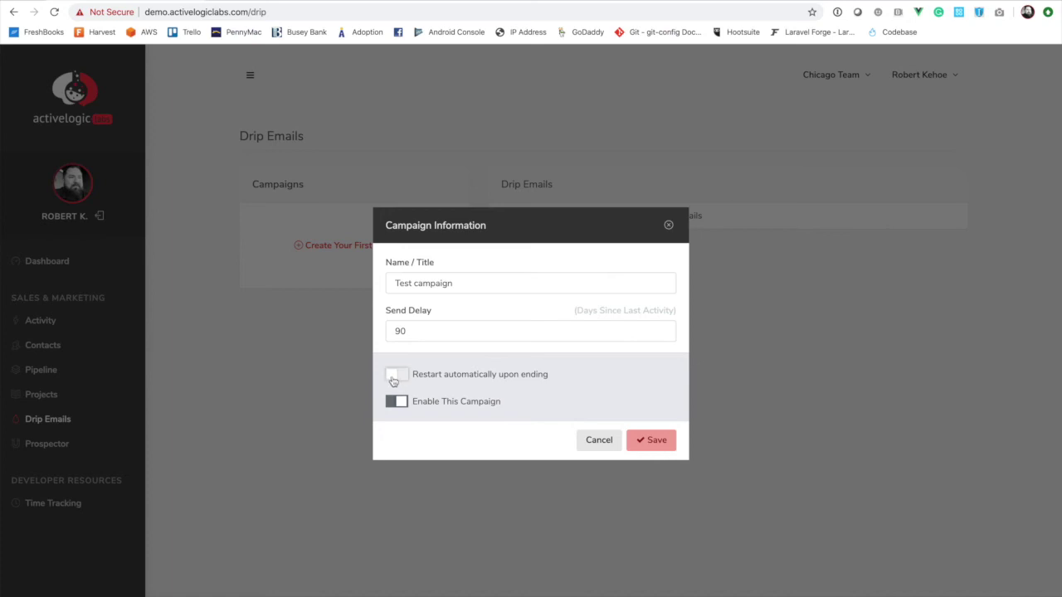
pyautogui.click(394, 378)
pyautogui.click(662, 443)
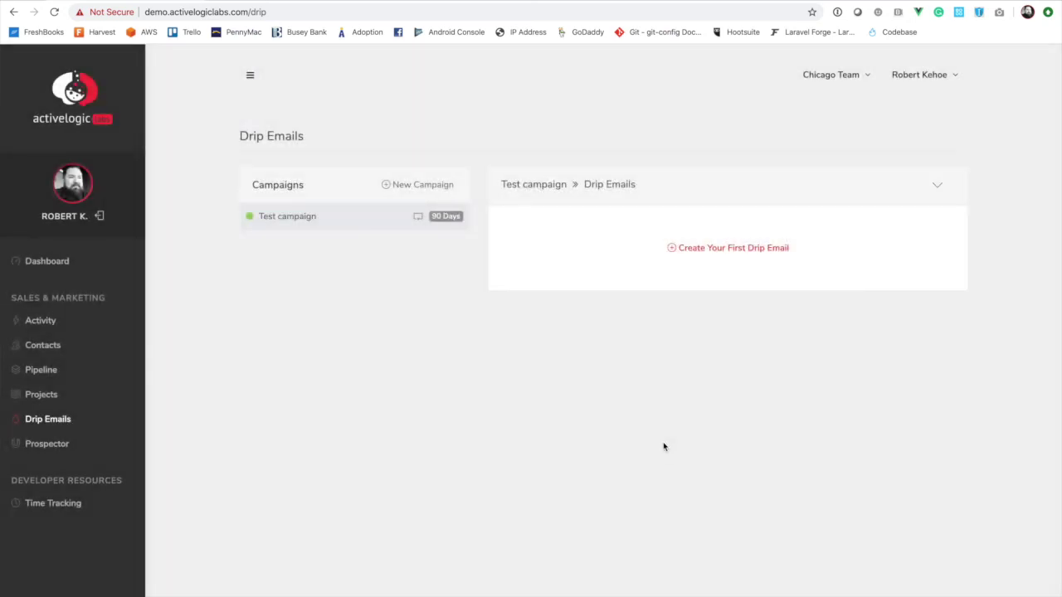
# Start the first drip email, remove the duplicate Best Regards line, and set subject 'Hello!'
pyautogui.click(730, 251)
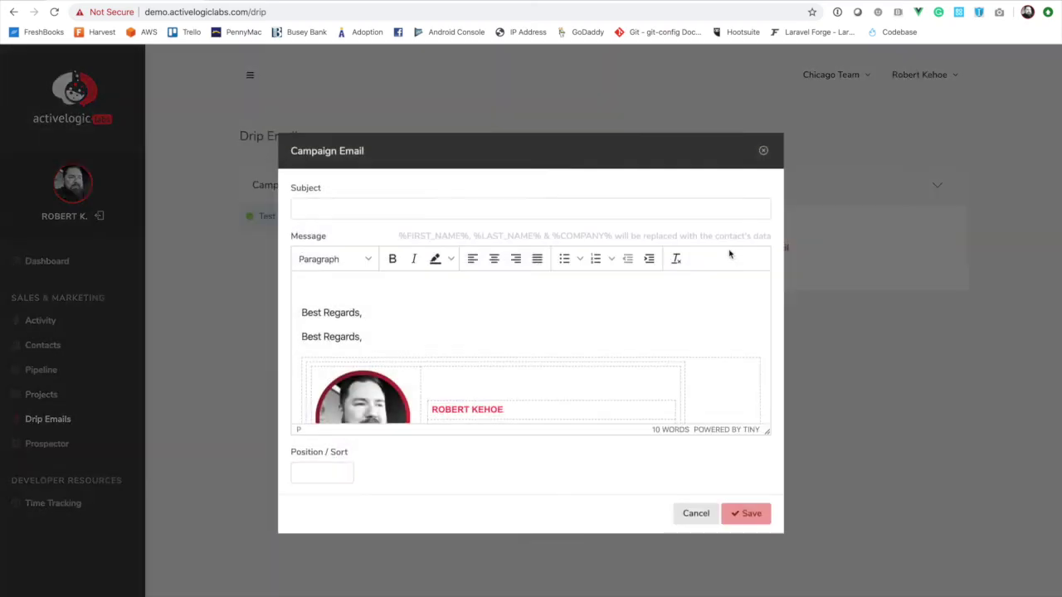
pyautogui.moveTo(367, 314); pyautogui.dragTo(301, 313)
pyautogui.press('BackSpace')
pyautogui.click(319, 213)
pyautogui.write('Hello!')
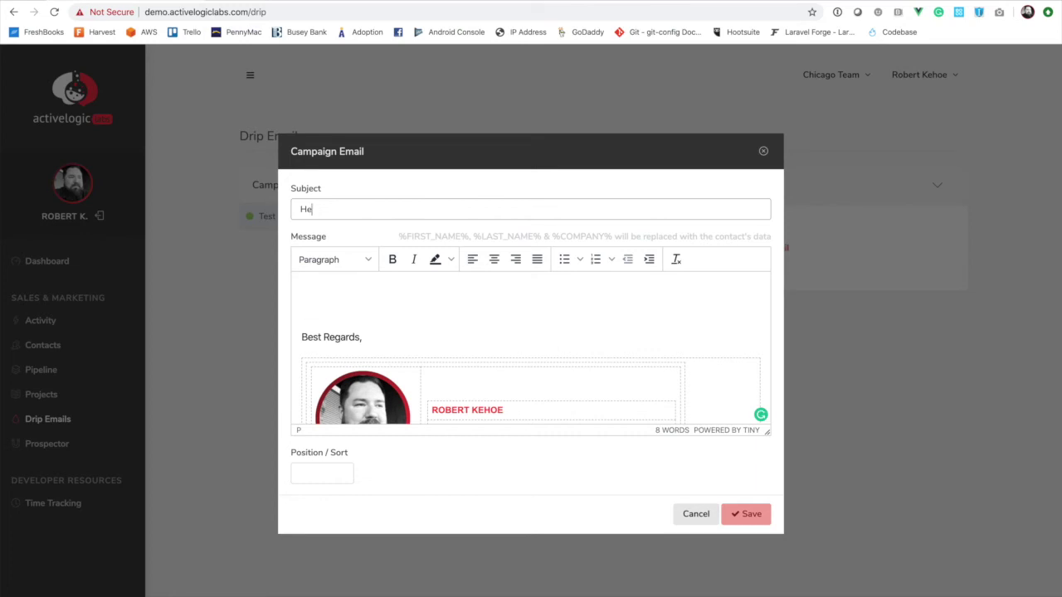
# Write the greeting 'Hi %FIRST_NAME%,' on the message's first line
pyautogui.click(316, 286)
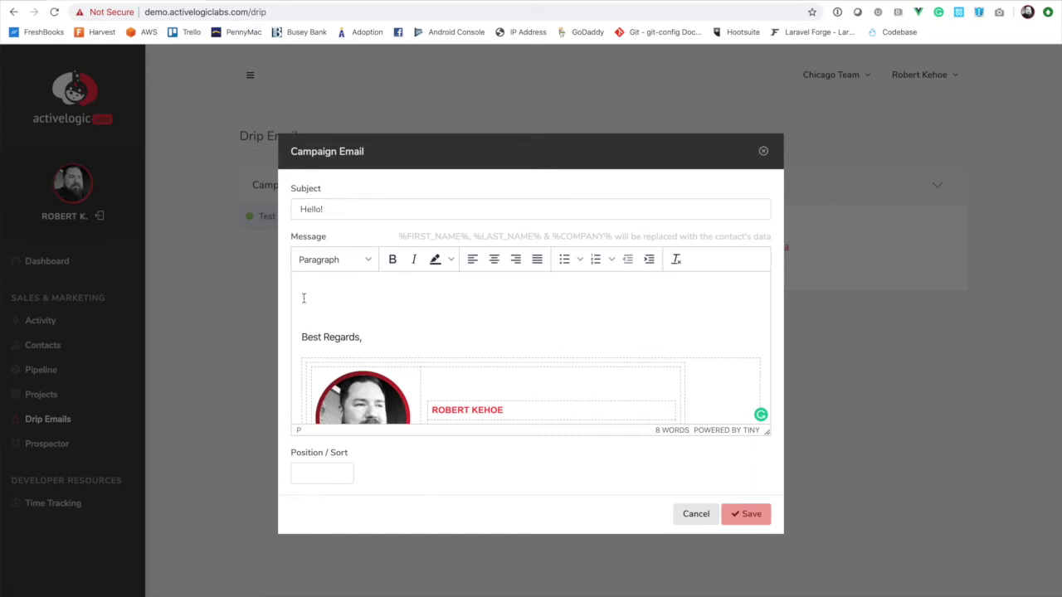
pyautogui.press('Delete')
pyautogui.write('Hi')
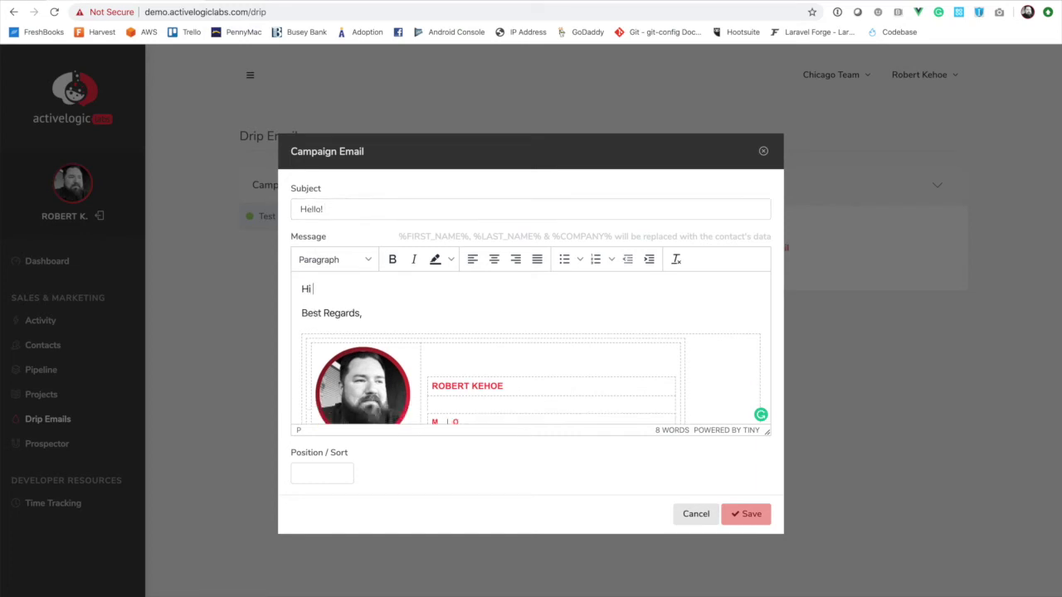
pyautogui.moveTo(402, 240); pyautogui.dragTo(469, 240)
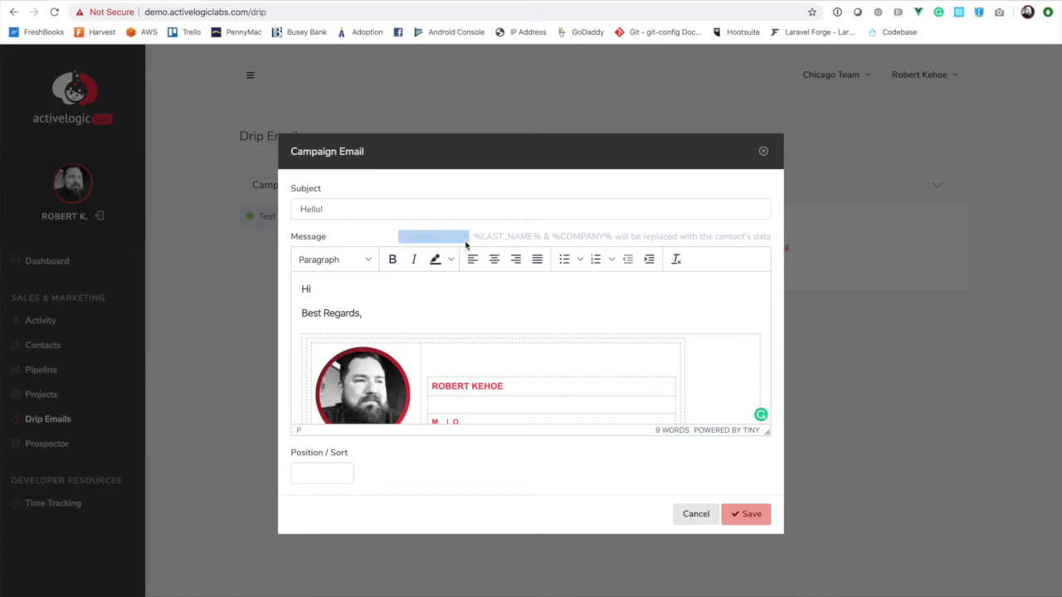
pyautogui.click(366, 285)
pyautogui.click(398, 236)
pyautogui.click(344, 284)
pyautogui.write('%FIRST_NAME%,')
pyautogui.press('Return')
pyautogui.press('Return')
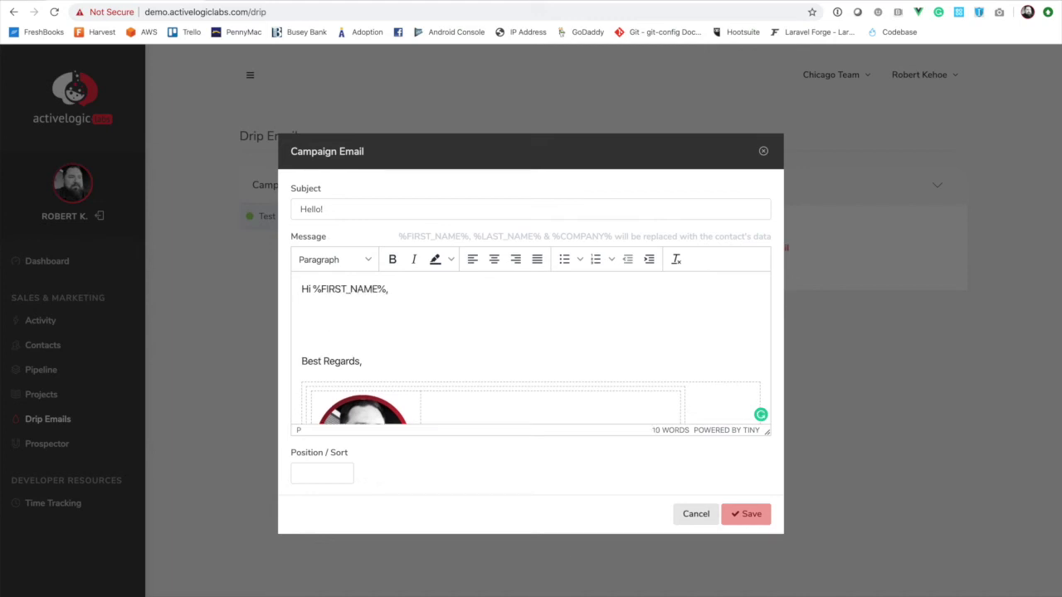
pyautogui.press('BackSpace')
# Add the body 'Just checking in! Please let me know if you have a moment to catch up!'
pyautogui.write('I')
pyautogui.write('ust checcking')
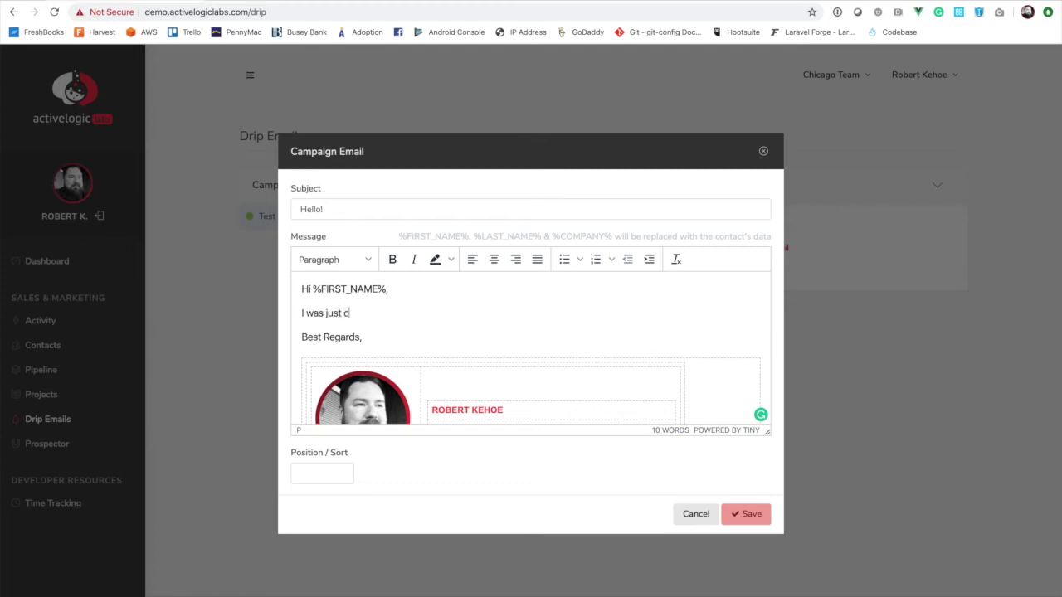
pyautogui.press('BackSpace')
pyautogui.press('BackSpace')
pyautogui.press('BackSpace')
pyautogui.press('BackSpace')
pyautogui.press('BackSpace')
pyautogui.write('king in! Please let m')
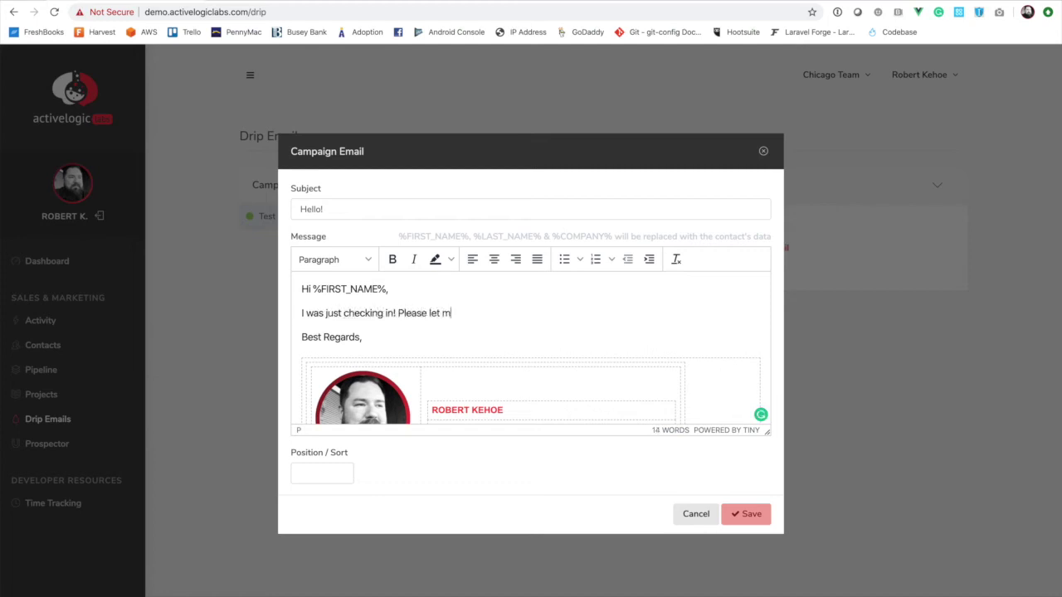
pyautogui.write('e know if you have any')
pyautogui.press('BackSpace')
pyautogui.press('BackSpace')
pyautogui.press('BackSpace')
pyautogui.write('an')
pyautogui.press('BackSpace')
pyautogui.write('moment to catch up!')
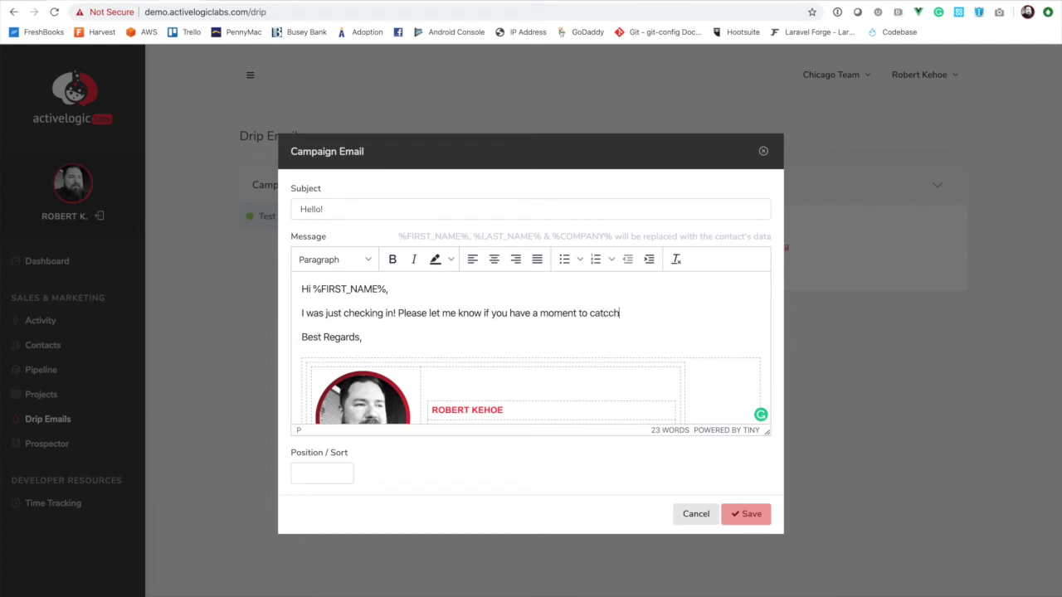
# Try saving, dismiss the 'sort field is required' alert, and select the Position / Sort field
pyautogui.click(749, 515)
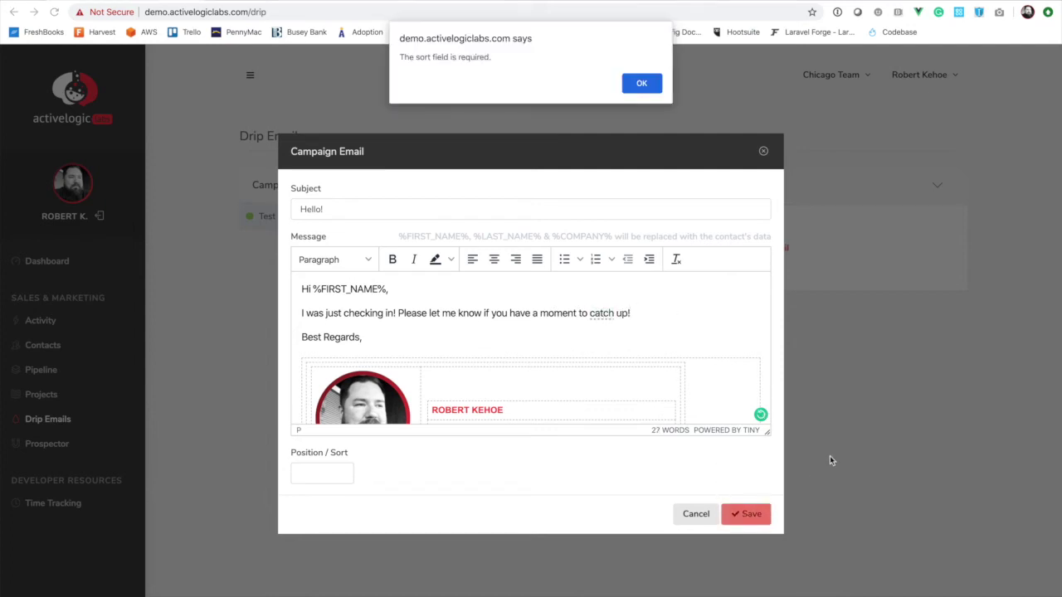
pyautogui.click(642, 83)
pyautogui.click(322, 472)
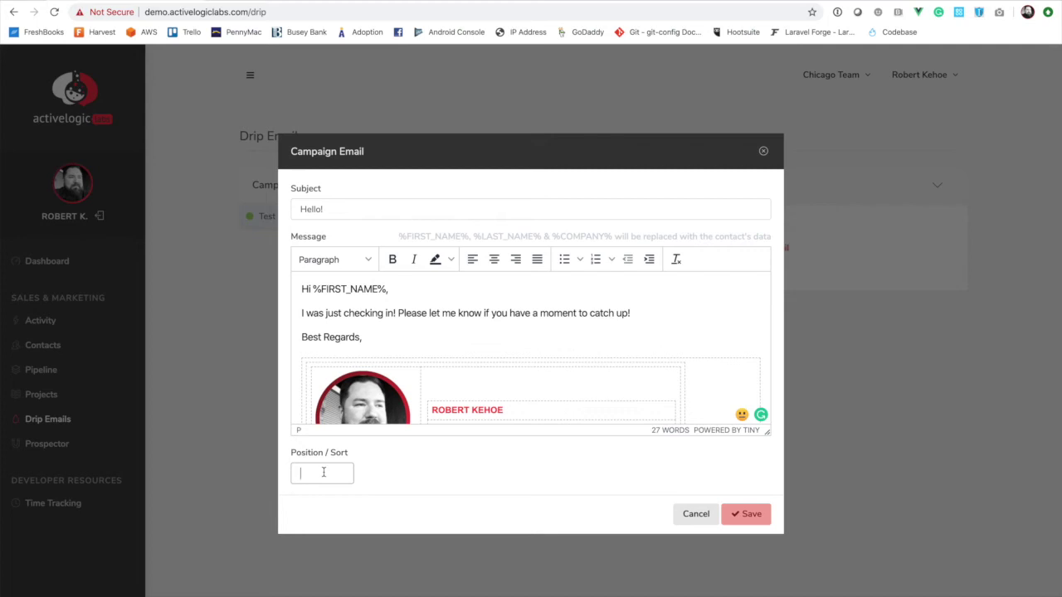
# Save the Hello! email at position 1, then change its position to 2 and save again
pyautogui.write('1')
pyautogui.click(750, 515)
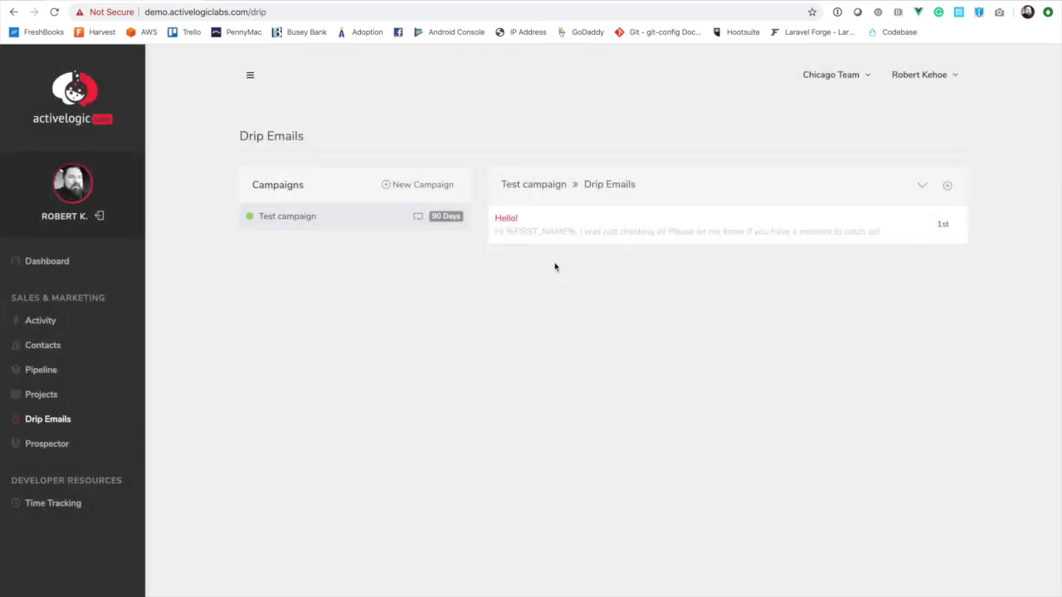
pyautogui.click(945, 188)
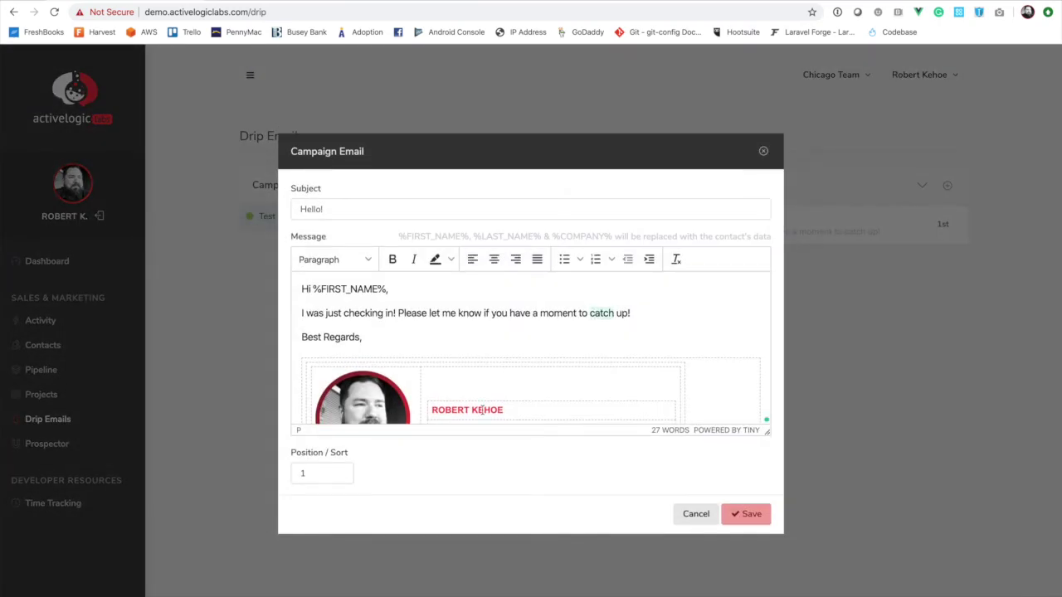
pyautogui.doubleClick(294, 474)
pyautogui.write('2')
pyautogui.click(745, 513)
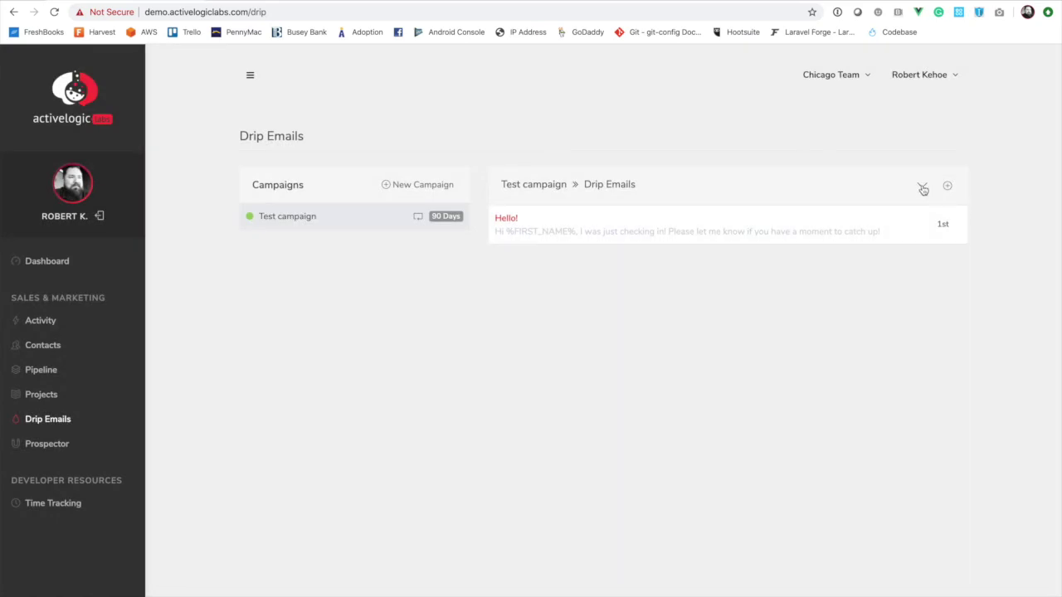
# Open Test campaign's options and information, then close them without changes
pyautogui.click(921, 185)
pyautogui.click(882, 214)
pyautogui.click(875, 332)
pyautogui.click(920, 186)
pyautogui.click(880, 314)
# Open the Hamill Inc lead's details from the Contacts list
pyautogui.click(56, 346)
pyautogui.scroll(-3, 584, 438)
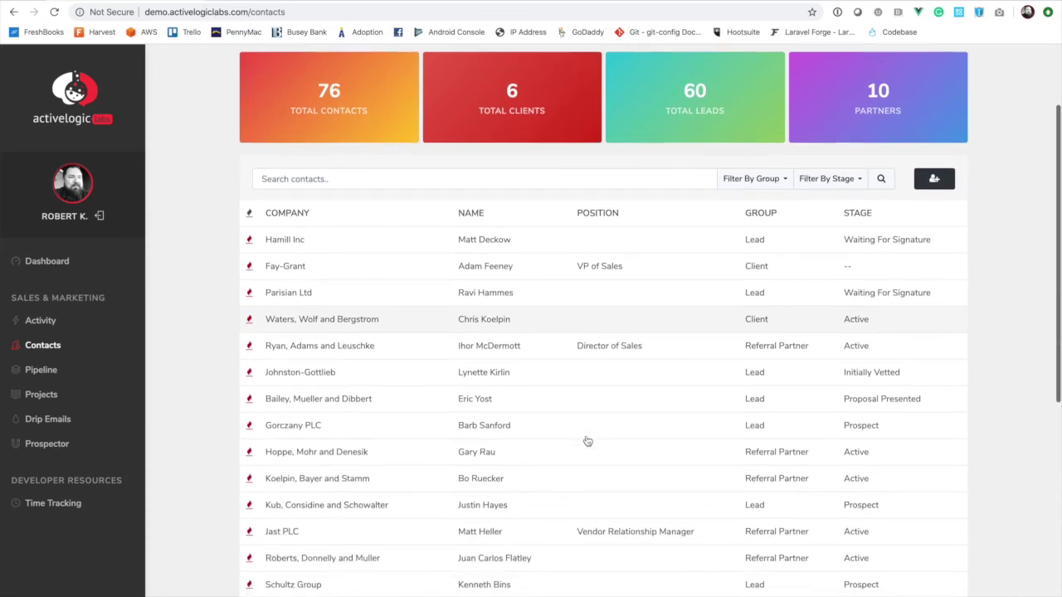
pyautogui.click(306, 242)
pyautogui.scroll(-1, 790, 323)
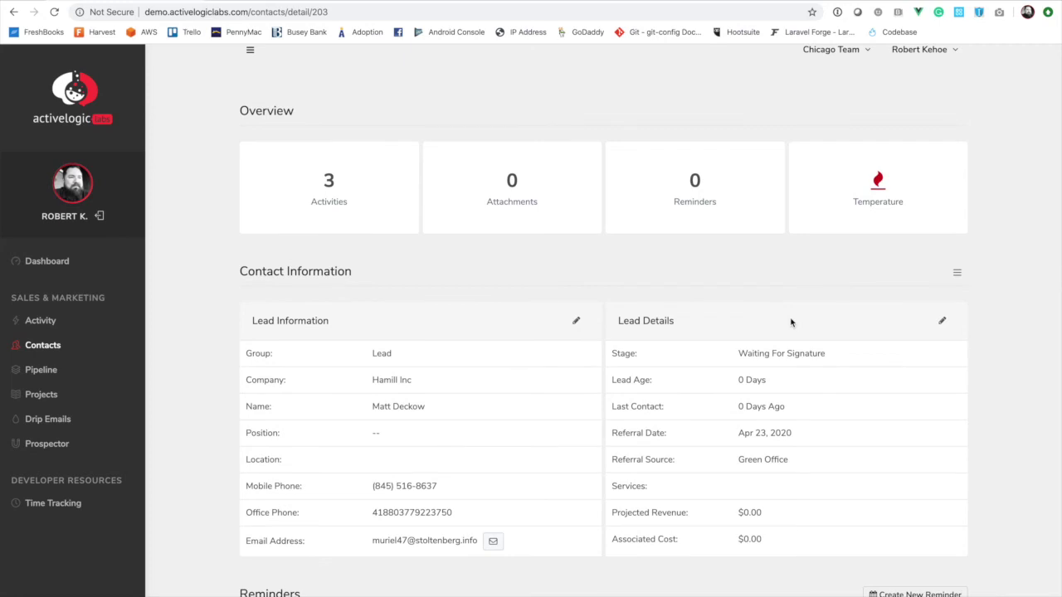
# Assign Test campaign under Assign Drip Campaign, save, and return to Drip Emails
pyautogui.click(942, 324)
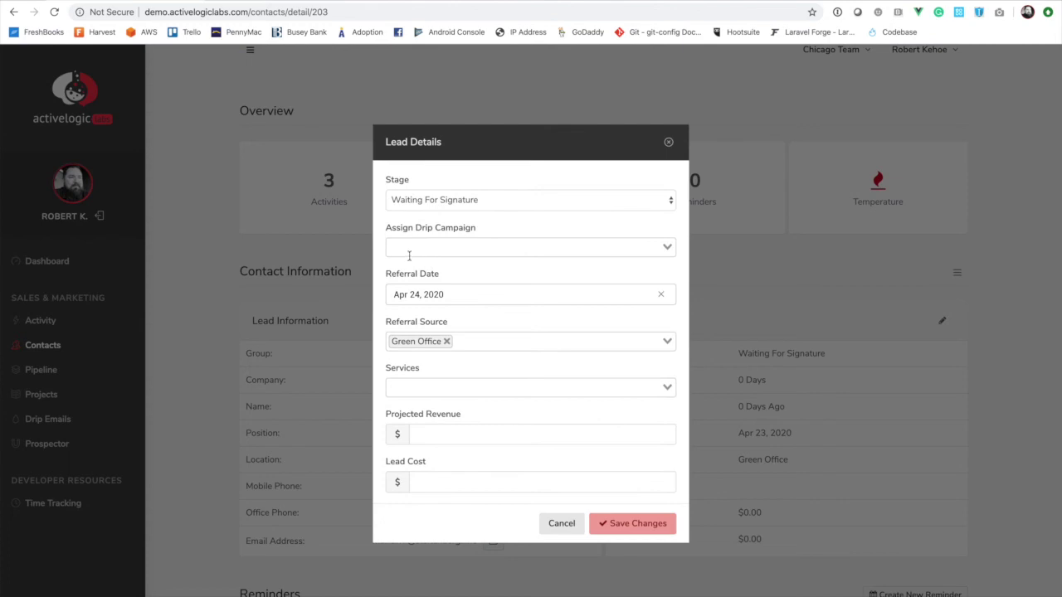
pyautogui.moveTo(390, 230); pyautogui.dragTo(469, 229)
pyautogui.click(458, 231)
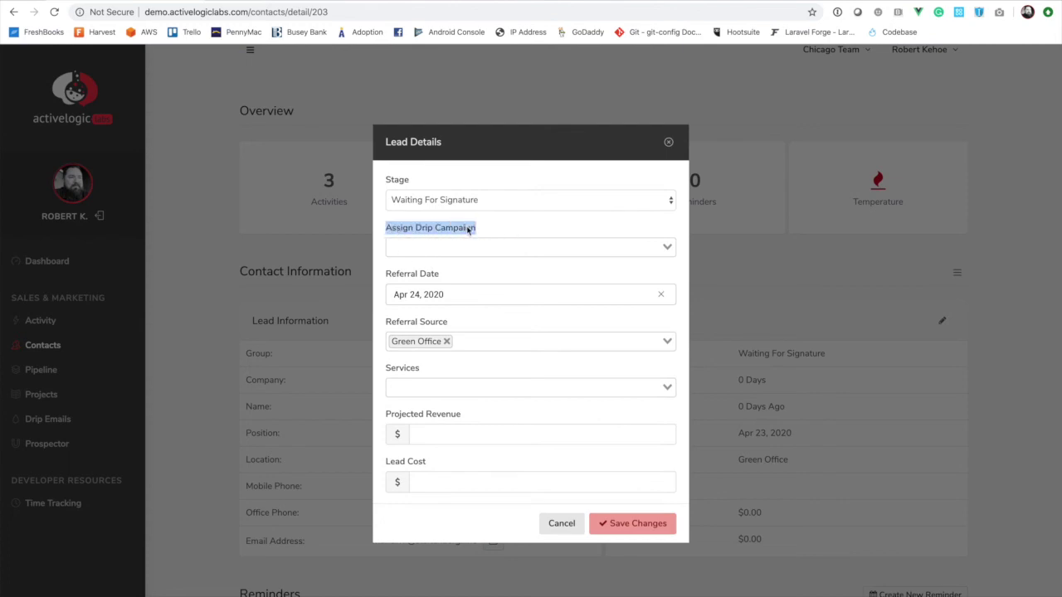
pyautogui.click(619, 246)
pyautogui.click(456, 268)
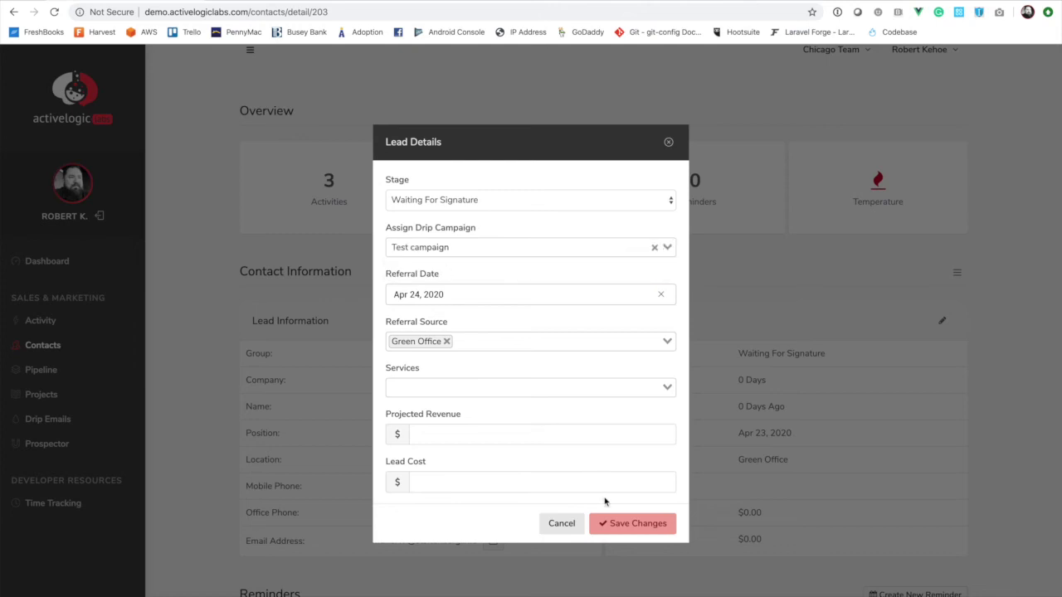
pyautogui.click(610, 524)
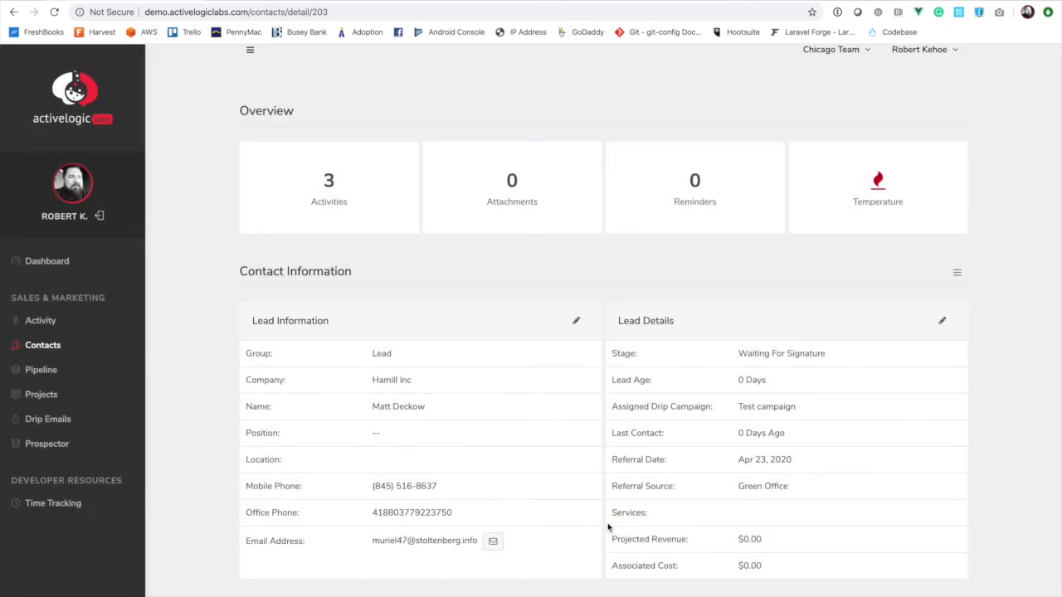
pyautogui.click(58, 420)
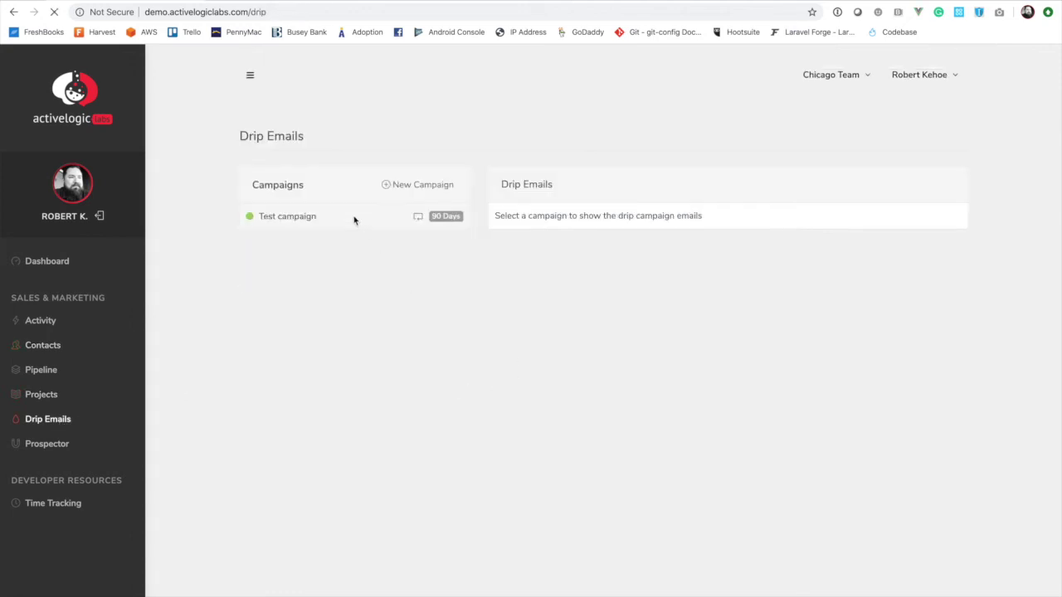
# View Test campaign's emails, check the Hamill Inc lead's Activity section, then go to Prospector
pyautogui.click(354, 218)
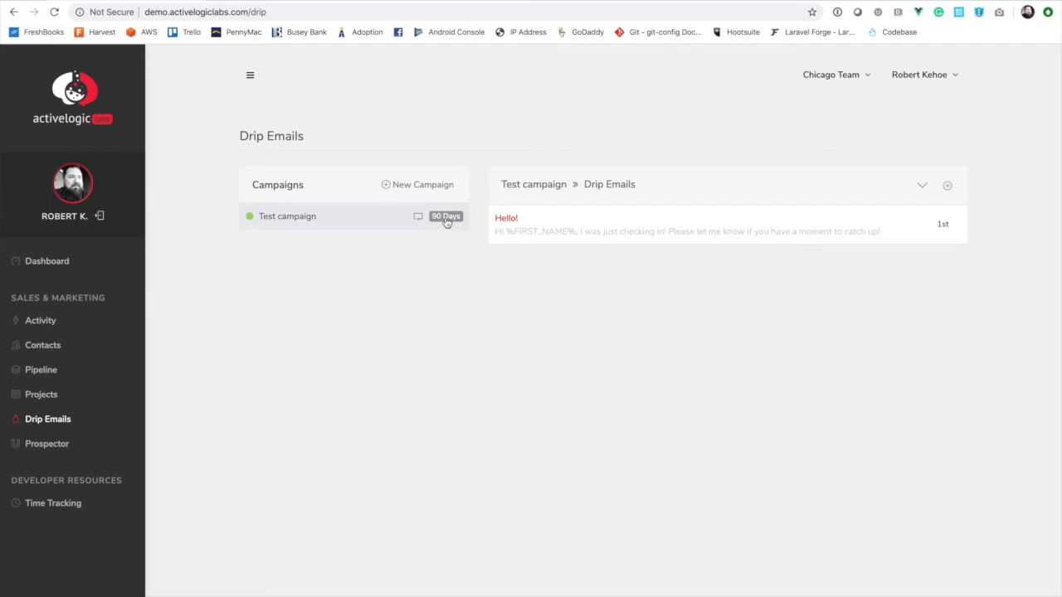
pyautogui.click(57, 347)
pyautogui.click(565, 360)
pyautogui.scroll(-10, 572, 448)
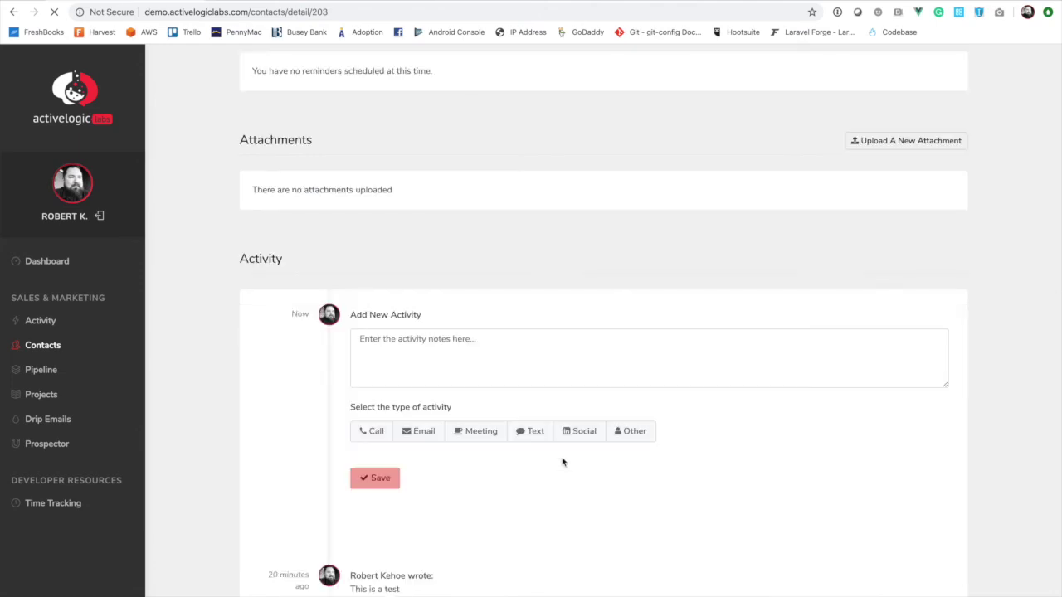
pyautogui.click(393, 158)
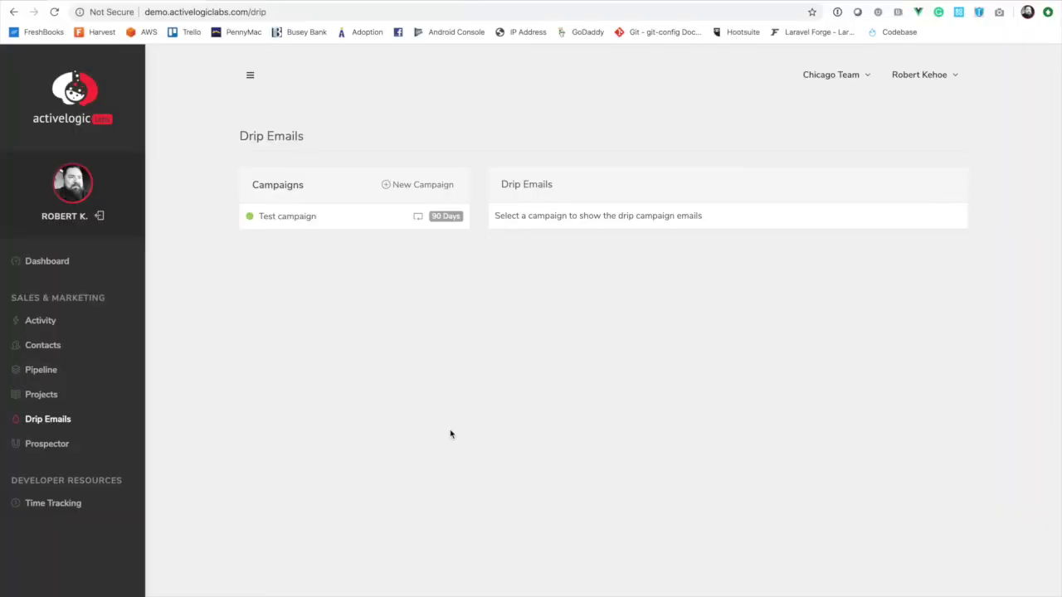
pyautogui.click(45, 445)
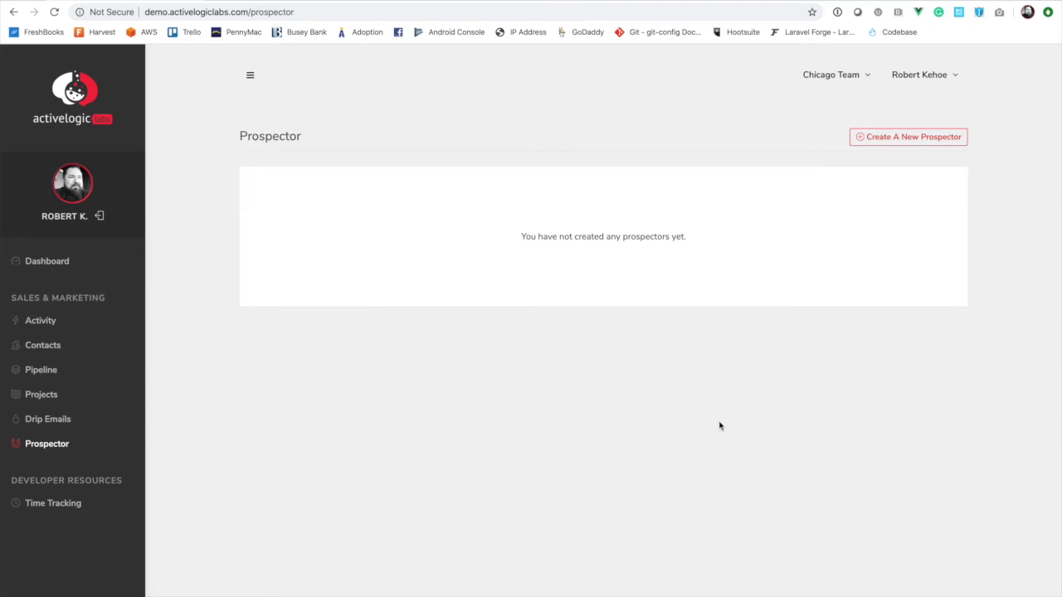
# Start a new Prospector with Daily Emails 5 and Test campaign as its drip campaign
pyautogui.click(884, 135)
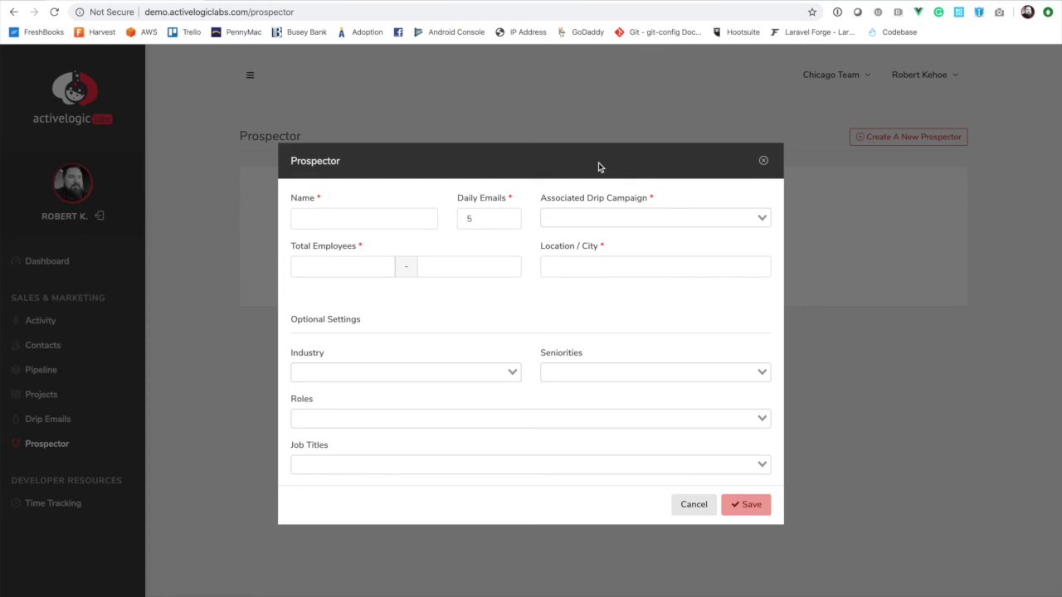
pyautogui.moveTo(486, 218); pyautogui.dragTo(462, 219)
pyautogui.click(610, 215)
pyautogui.click(583, 238)
pyautogui.click(599, 221)
pyautogui.click(599, 242)
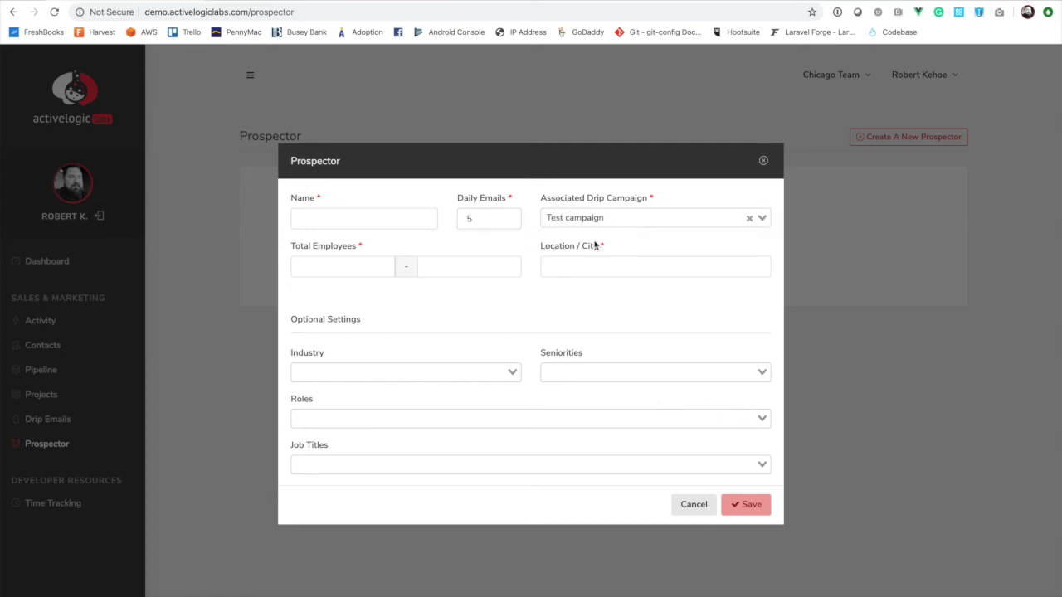